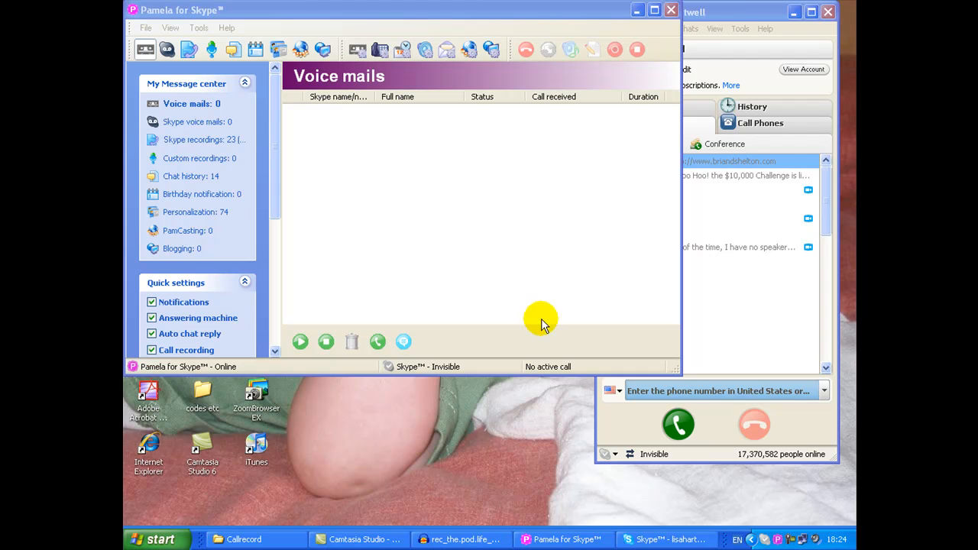
Bring Skype forward and reach its Audio Settings options page.
click(738, 11)
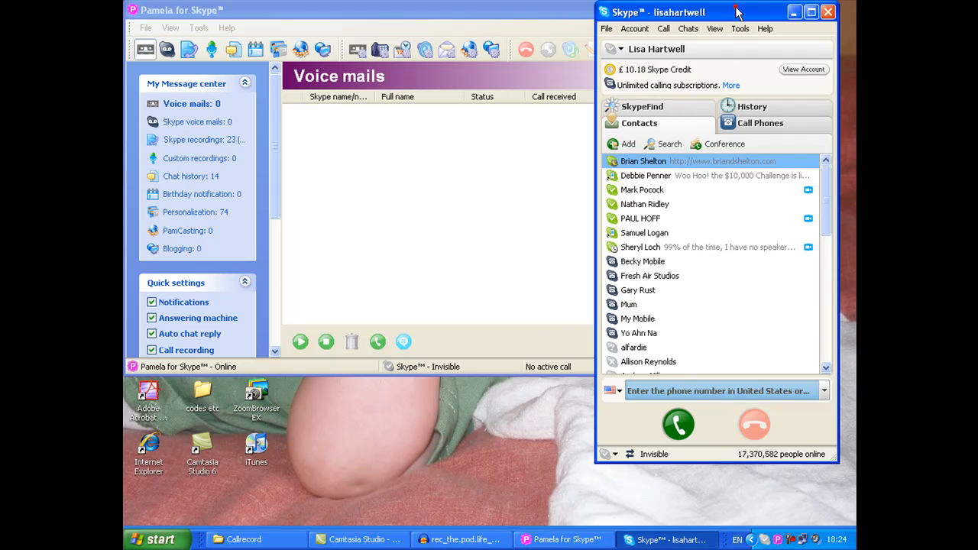
click(739, 28)
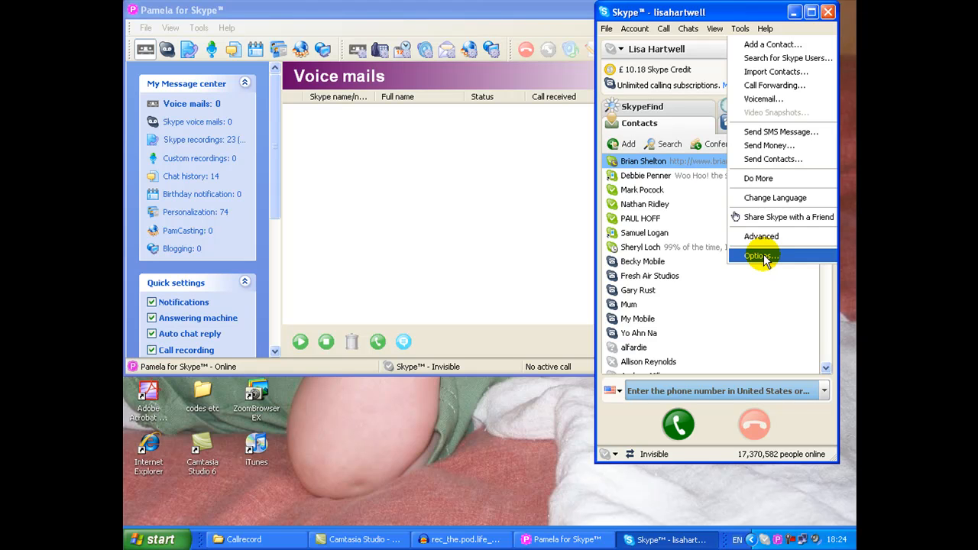
click(763, 253)
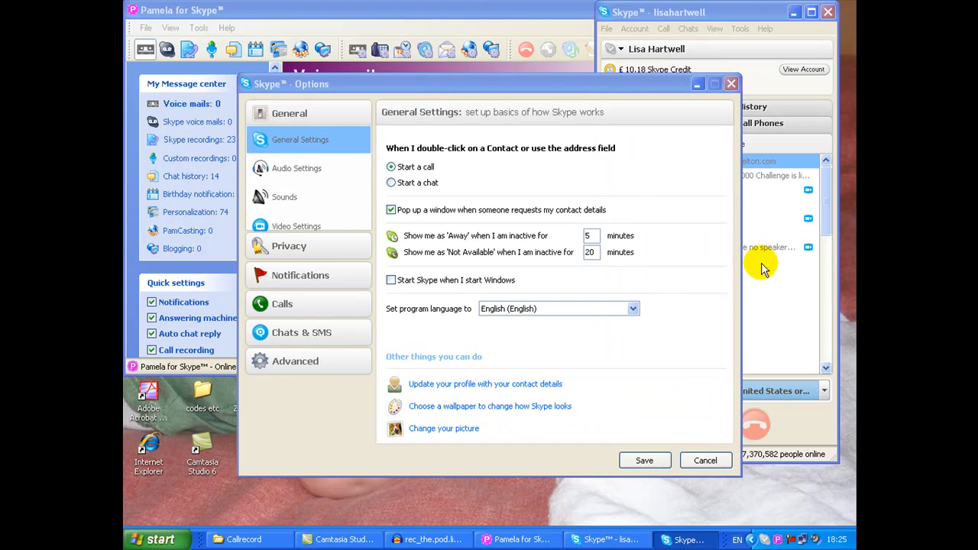
click(294, 170)
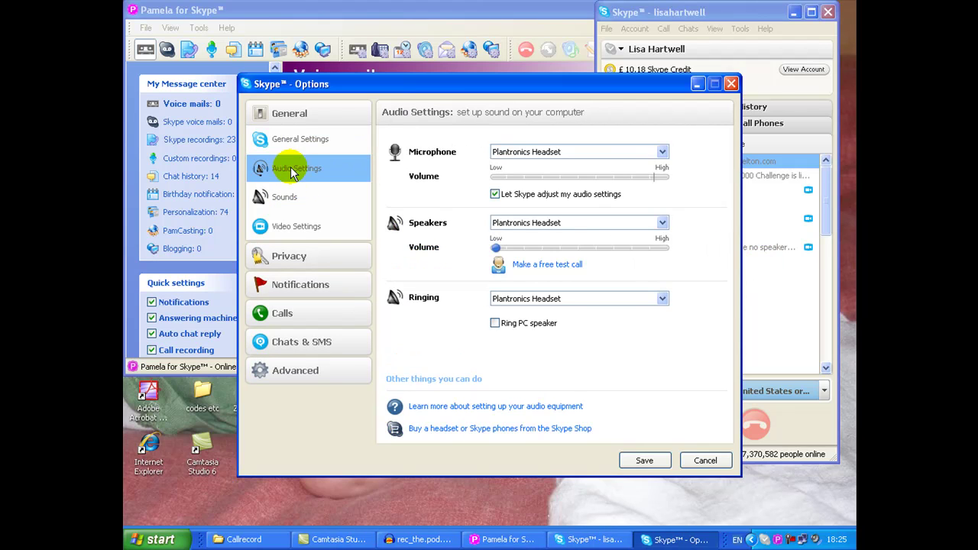
Set both microphone and speakers to the Plantronics Headset and save the settings.
click(539, 151)
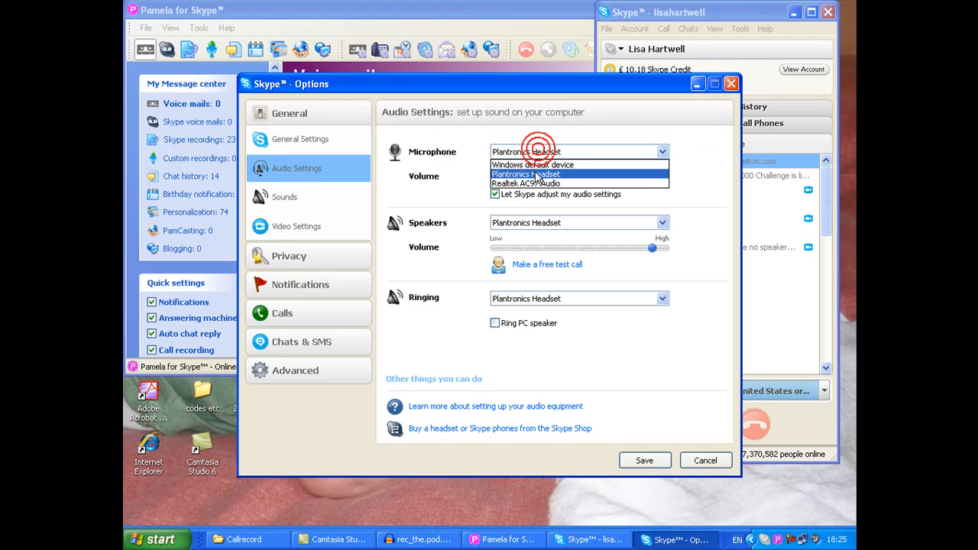
click(535, 174)
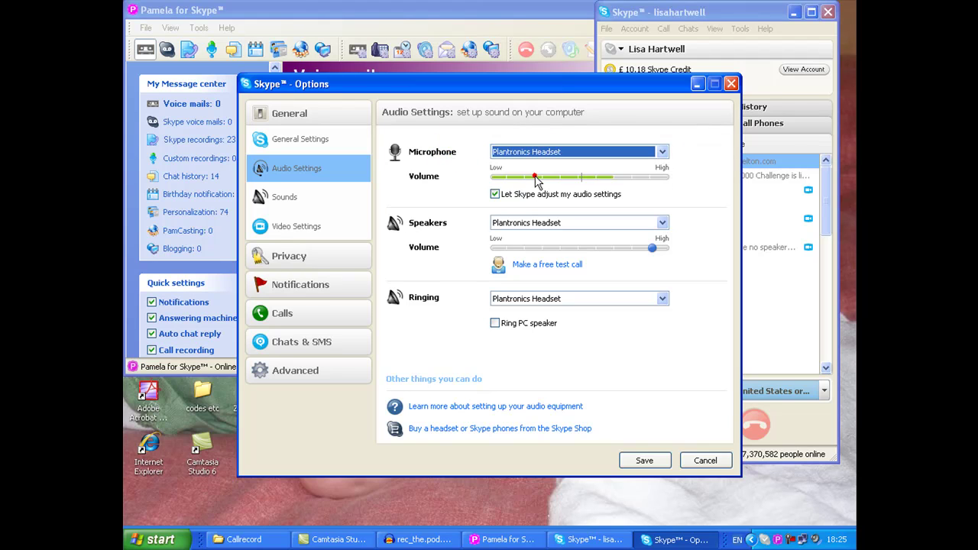
click(538, 222)
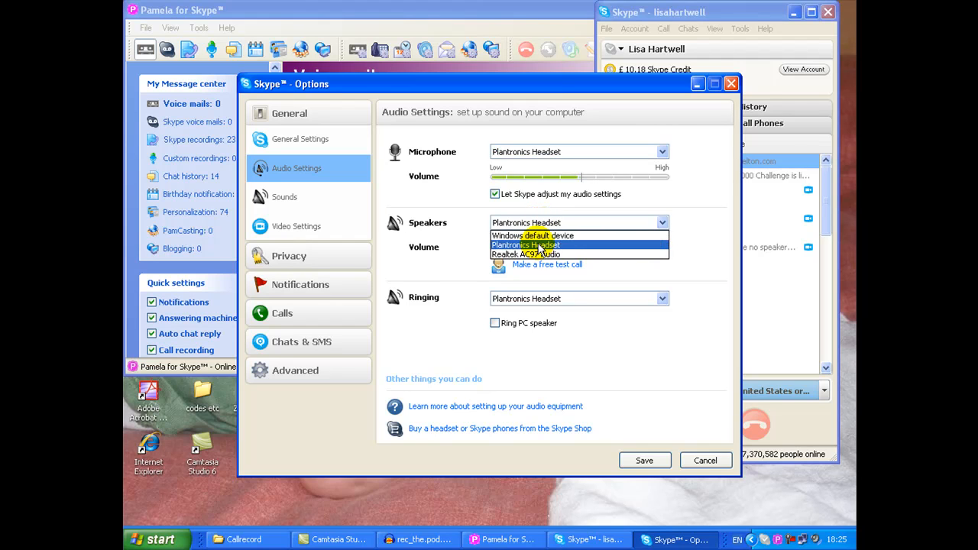
click(541, 245)
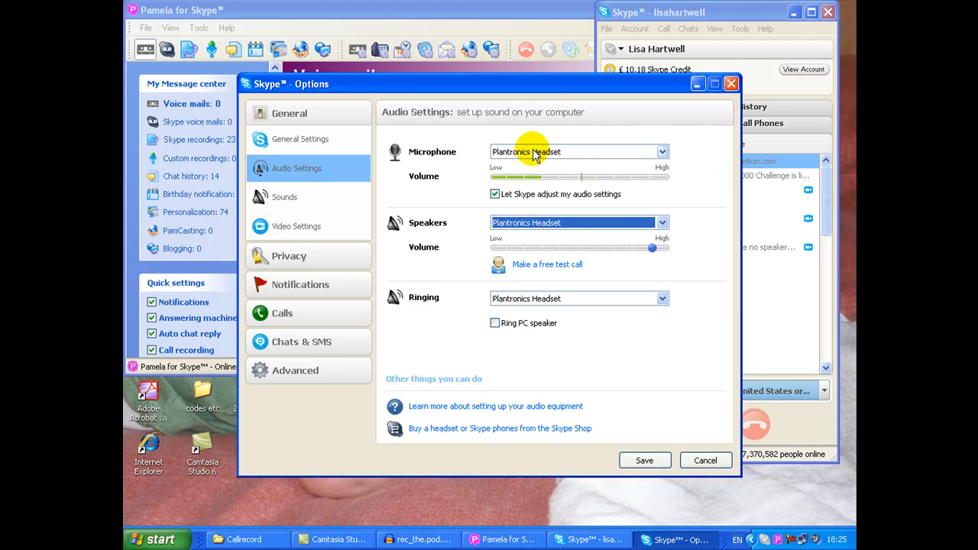
click(644, 461)
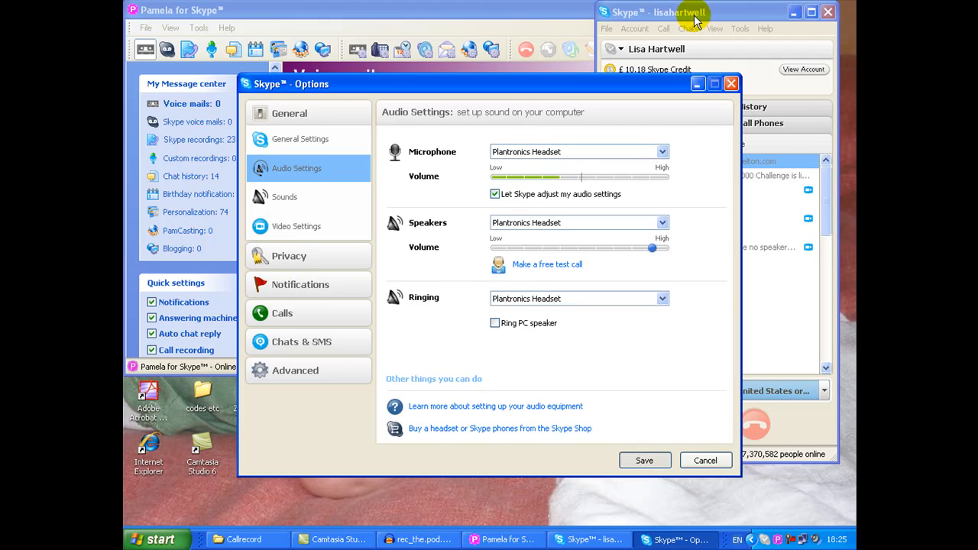
Close the Skype Options dialog, leaving the contact list showing.
click(731, 84)
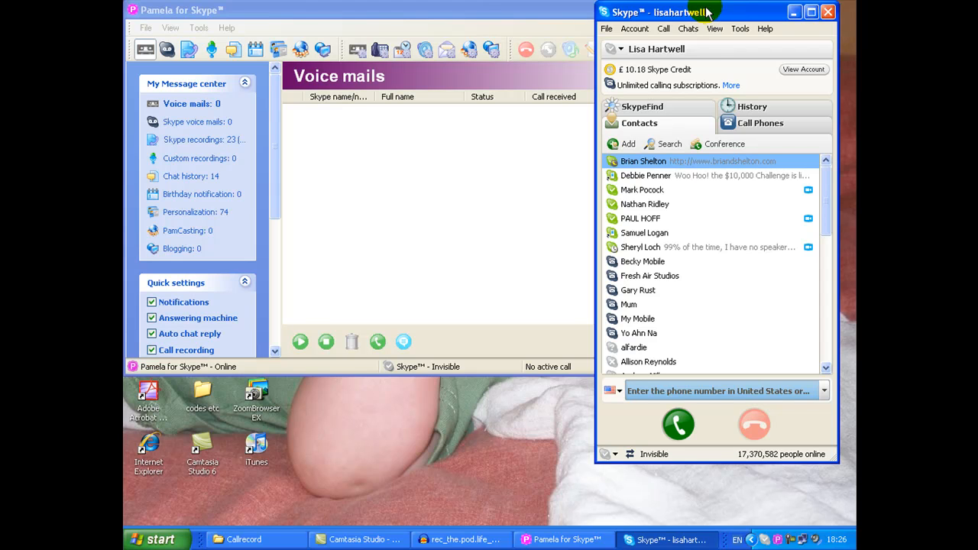
Bring Pamela forward and bring up its Options window on the General page (Ctrl+O).
click(419, 16)
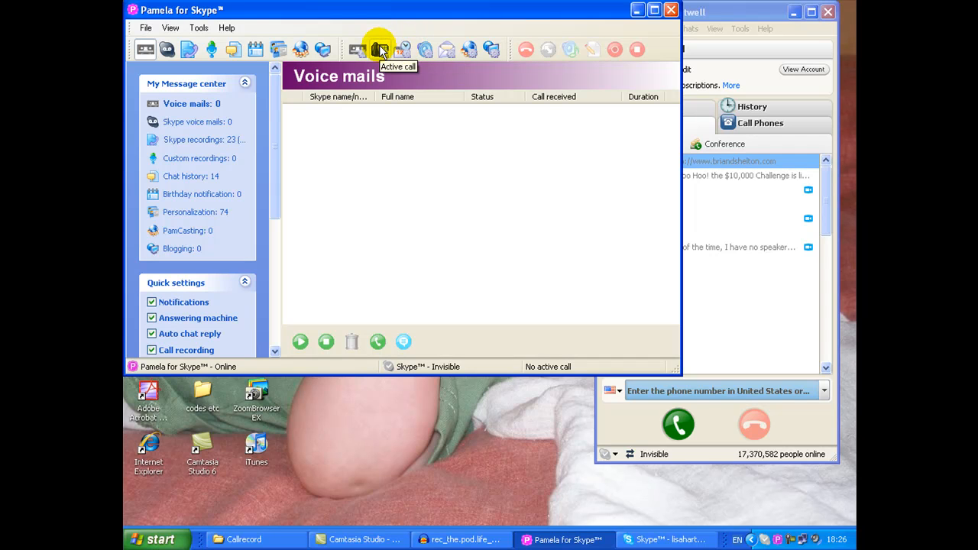
click(425, 49)
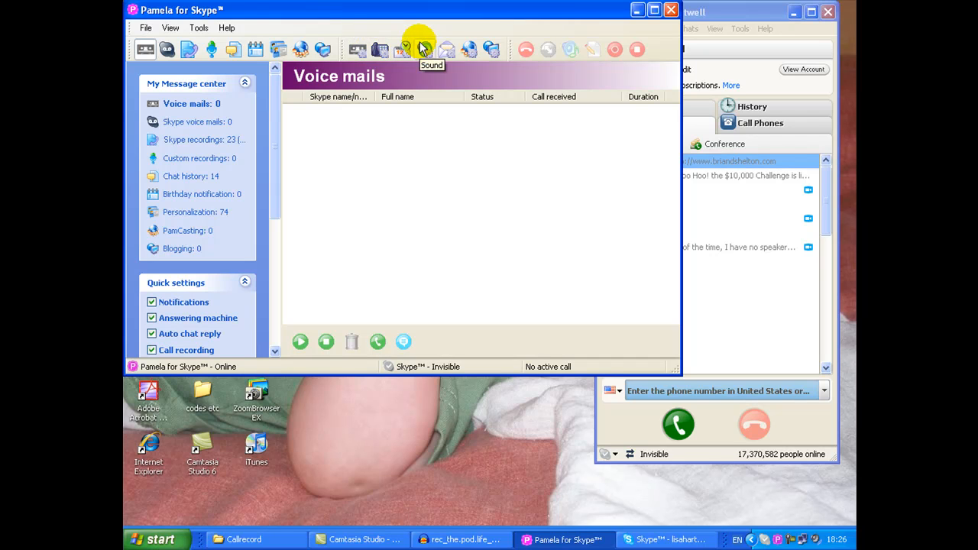
click(199, 28)
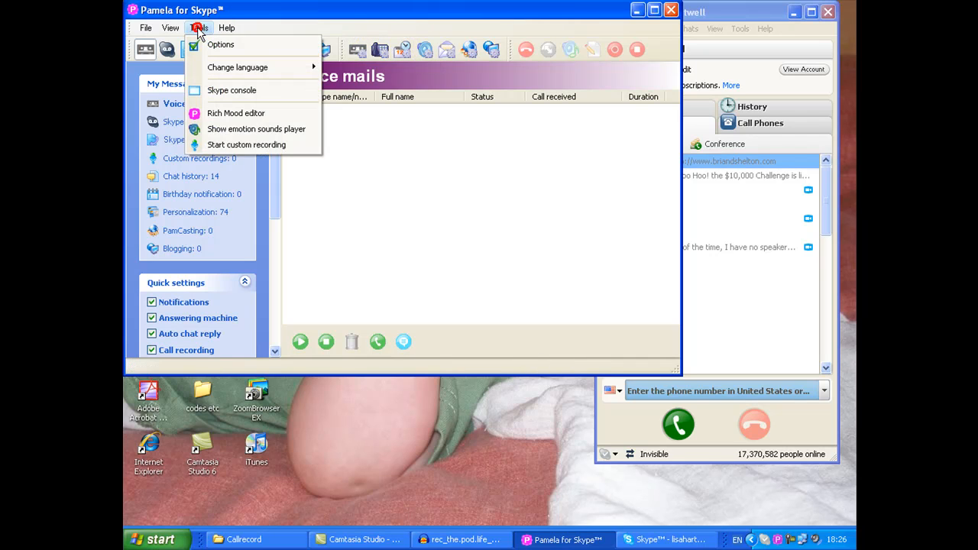
click(222, 42)
click(469, 152)
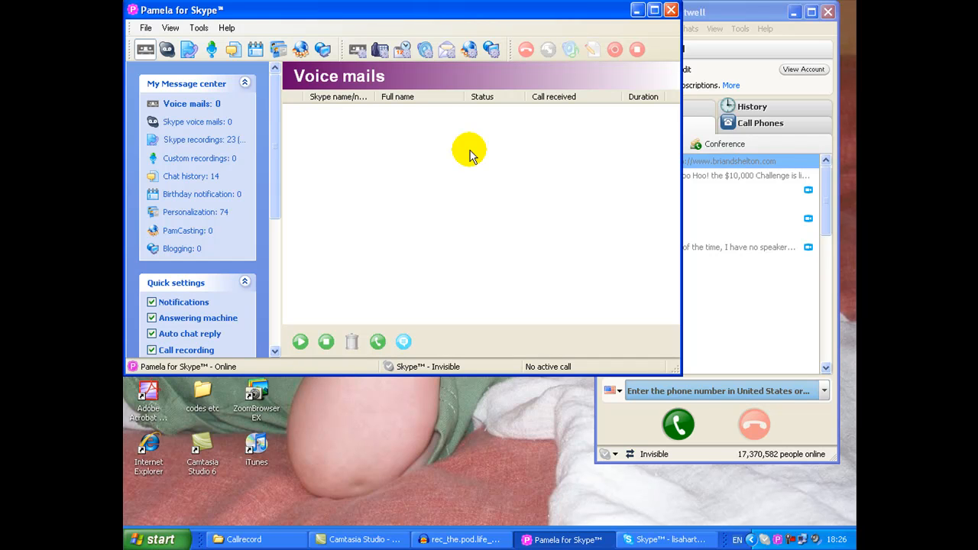
key(ctrl+o)
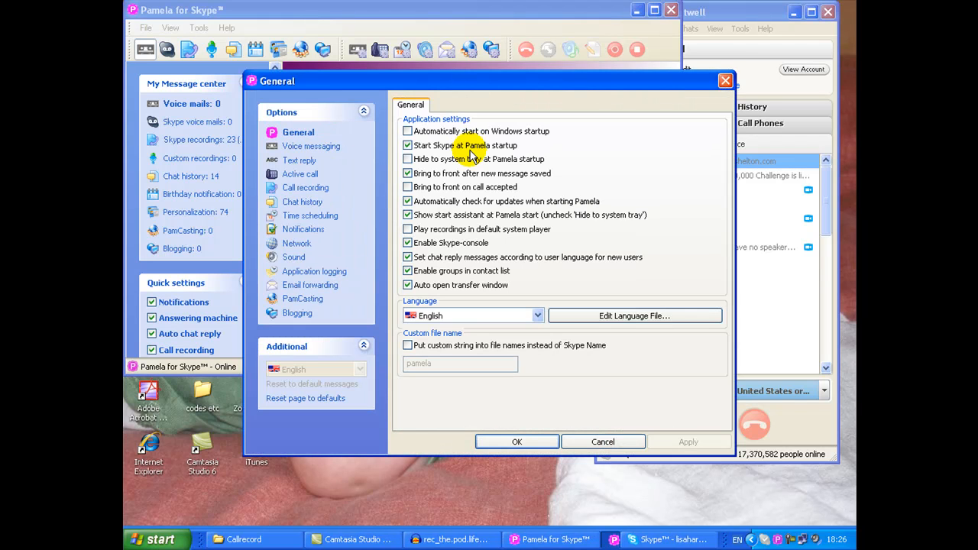
Show the Sound page: Plantronics Headset, 48000 Hz Wave PCM, MP3 coding disabled.
click(292, 257)
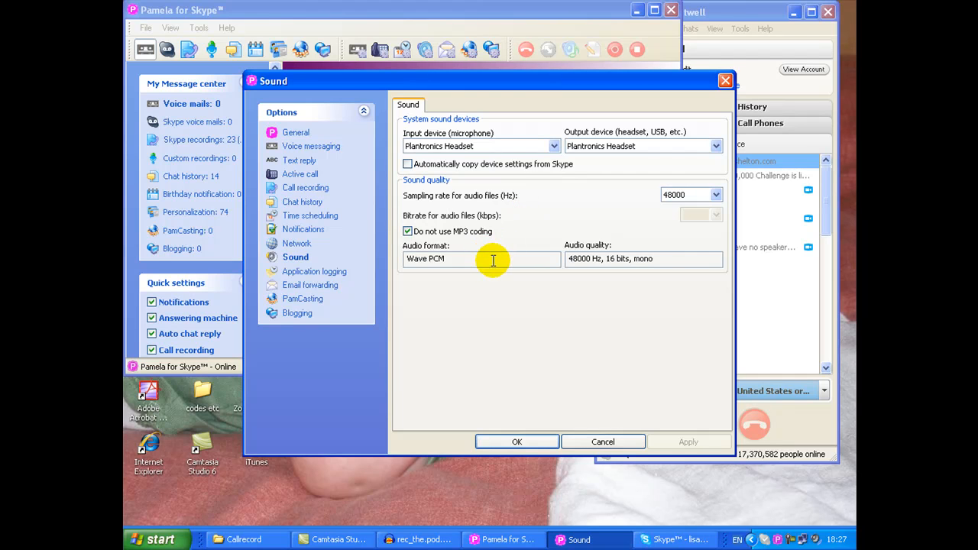
click(716, 194)
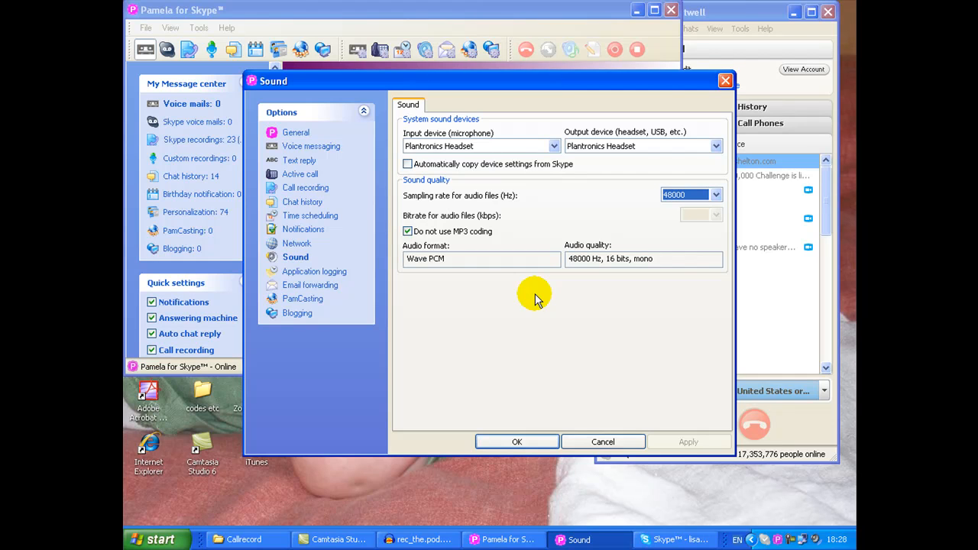
click(407, 231)
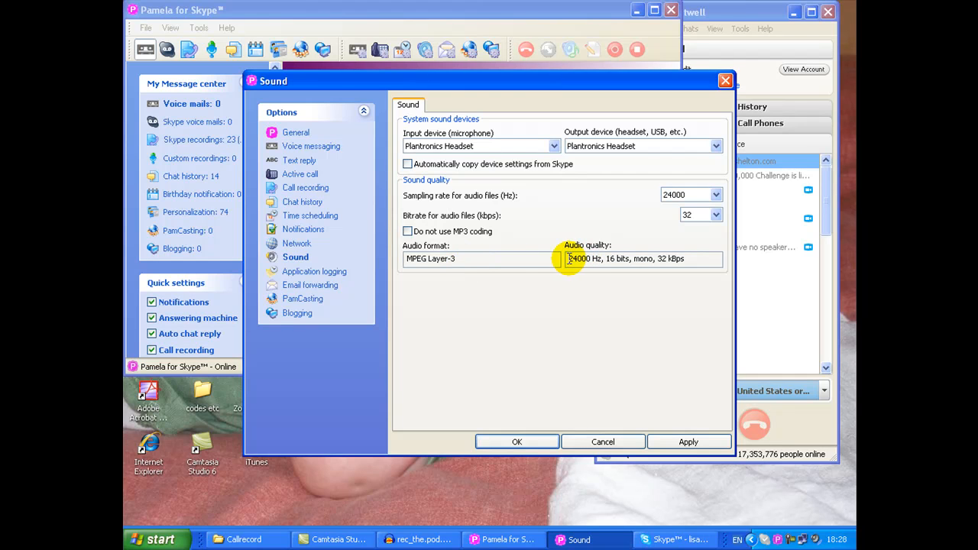
click(716, 195)
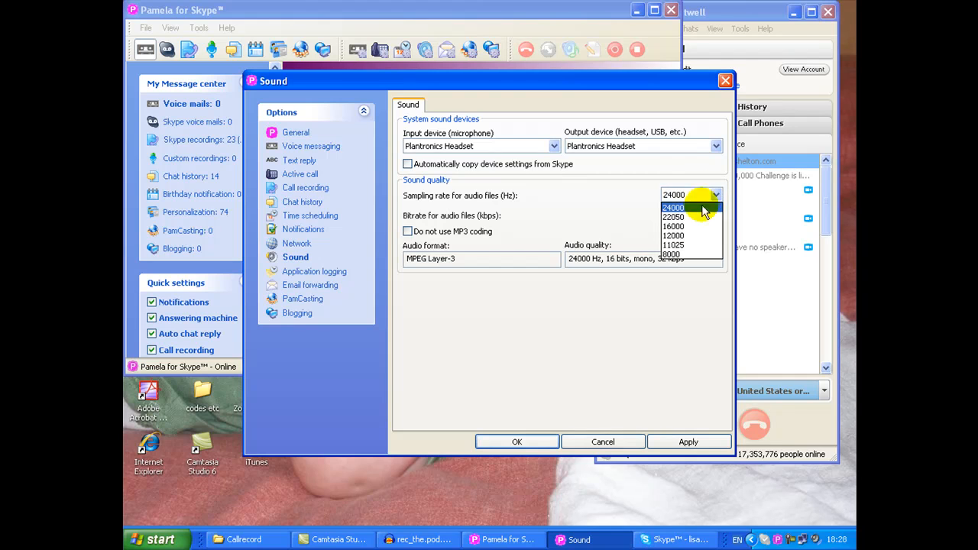
click(691, 205)
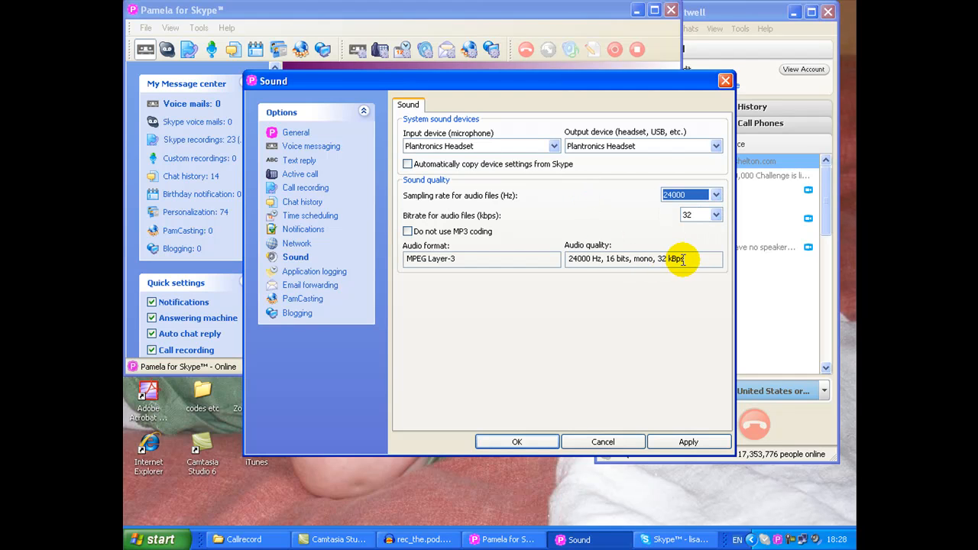
click(602, 201)
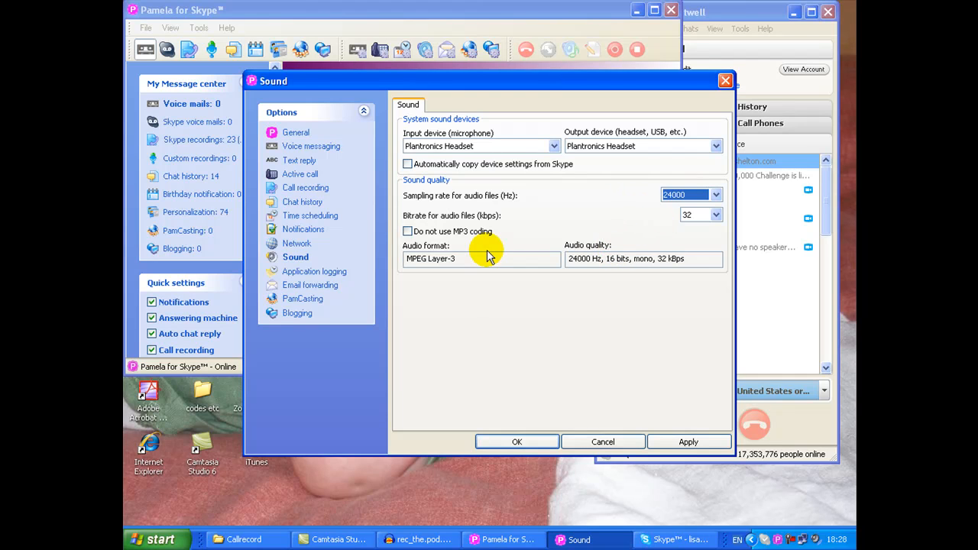
click(408, 232)
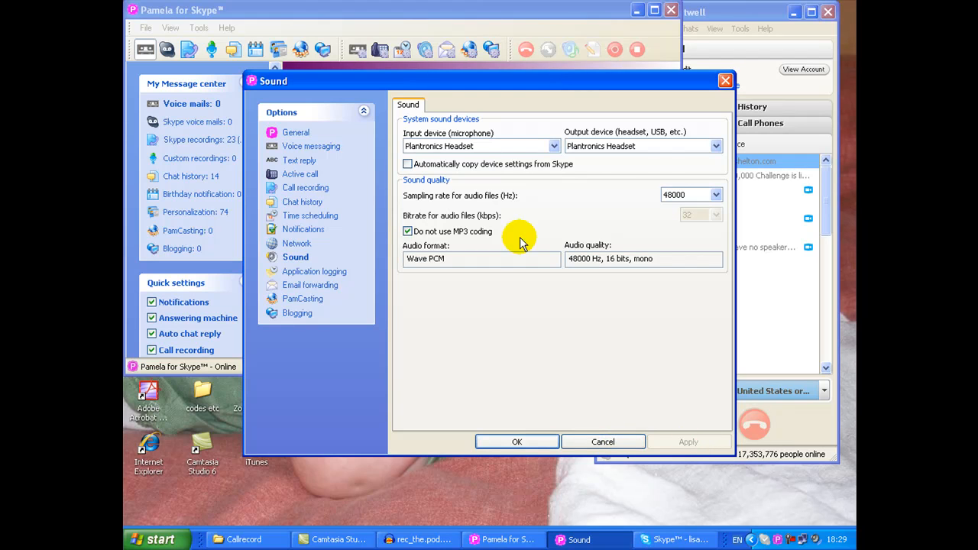
Show Call recording settings, keeping Unlimited maximum time and call recording enabled.
click(304, 188)
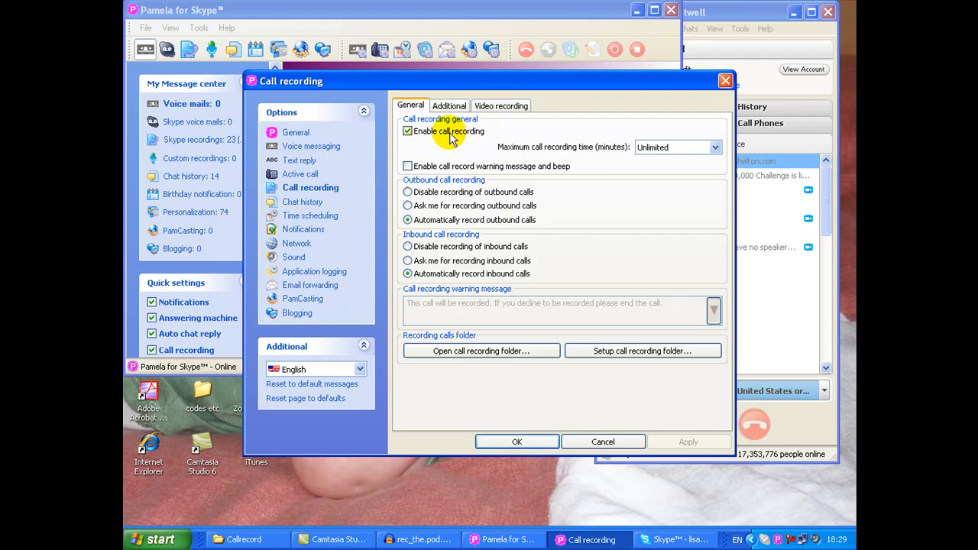
click(665, 147)
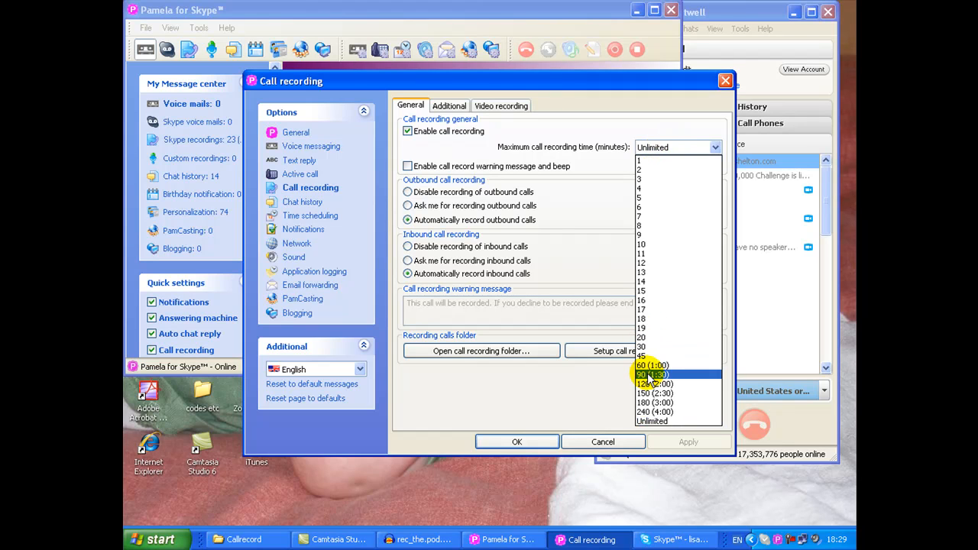
click(644, 86)
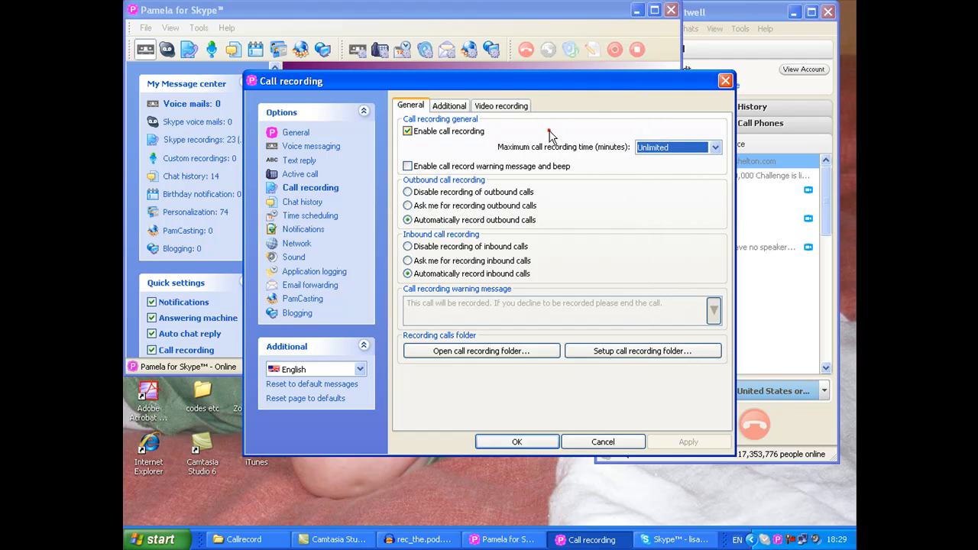
click(408, 131)
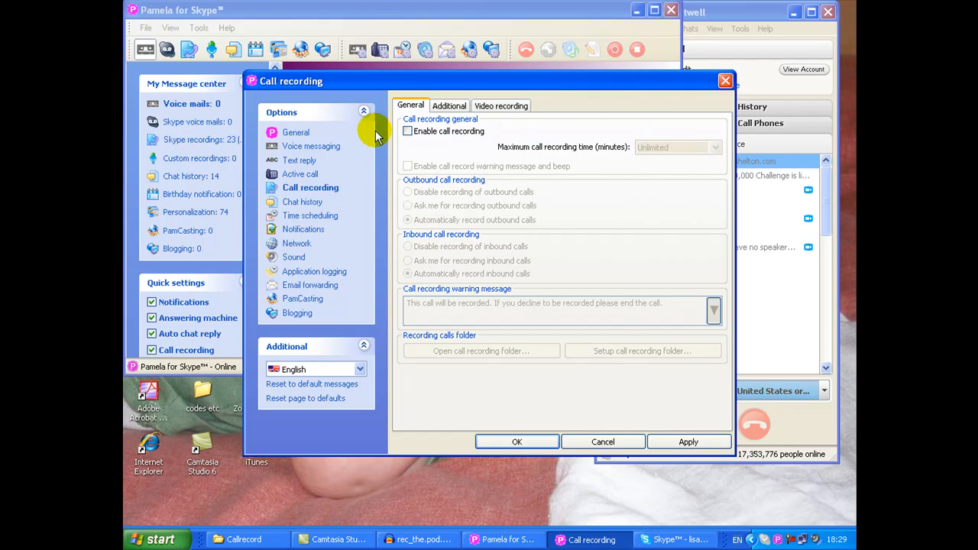
click(408, 131)
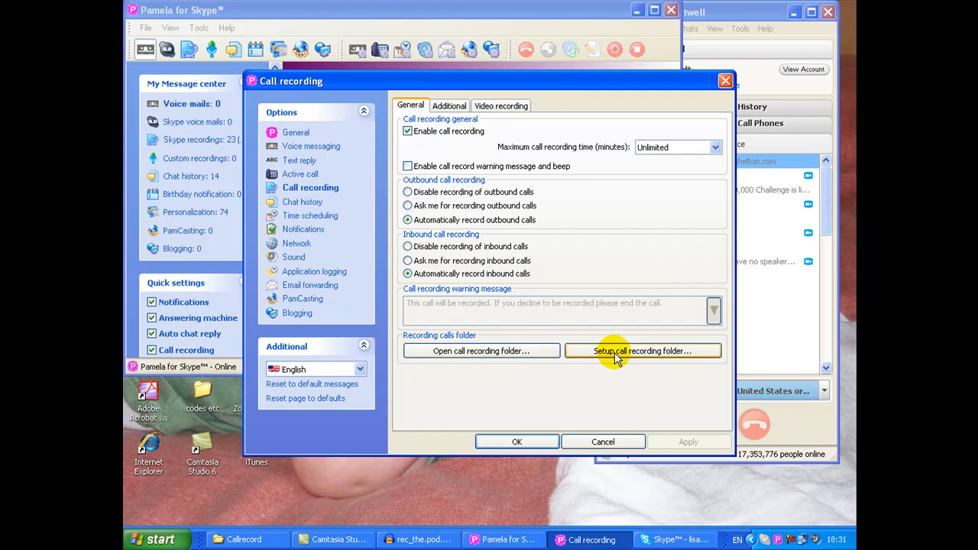
Show the Additional tab with stereo two-way recording still selected.
click(450, 106)
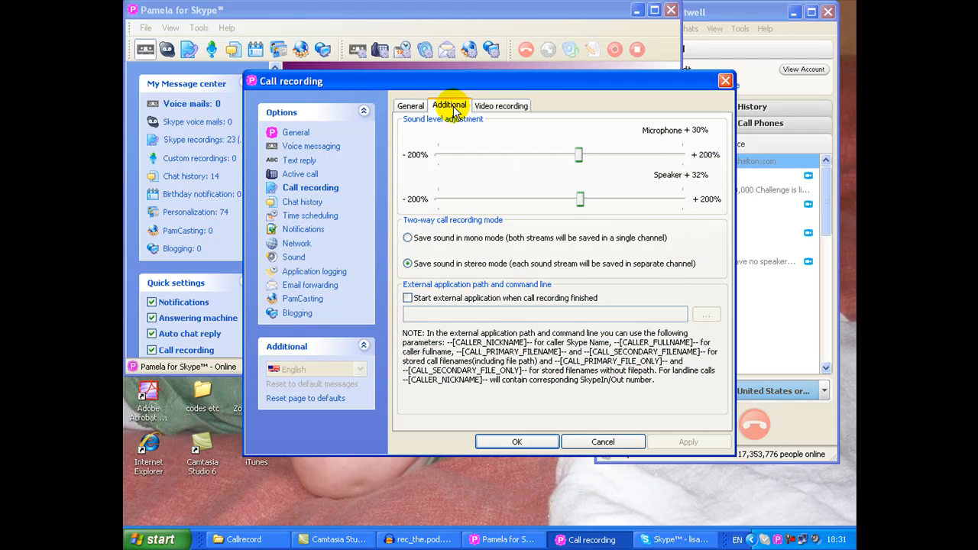